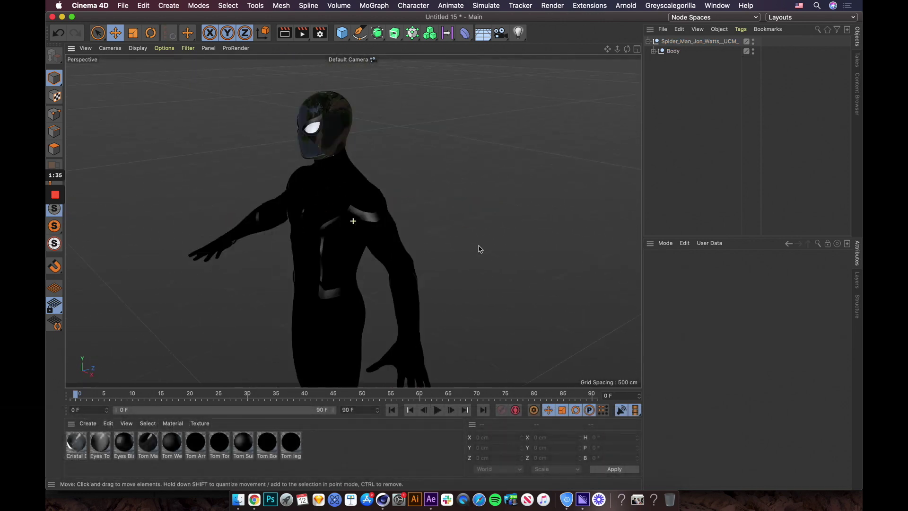
Export the Spider-Man model from Cinema 4D as Spiderman_Revised.fbx
left_click(316, 286)
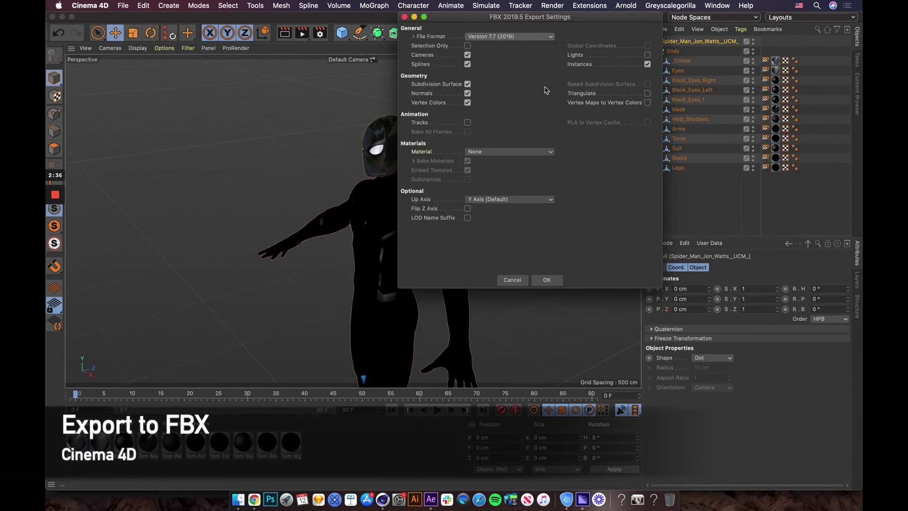
left_click(552, 282)
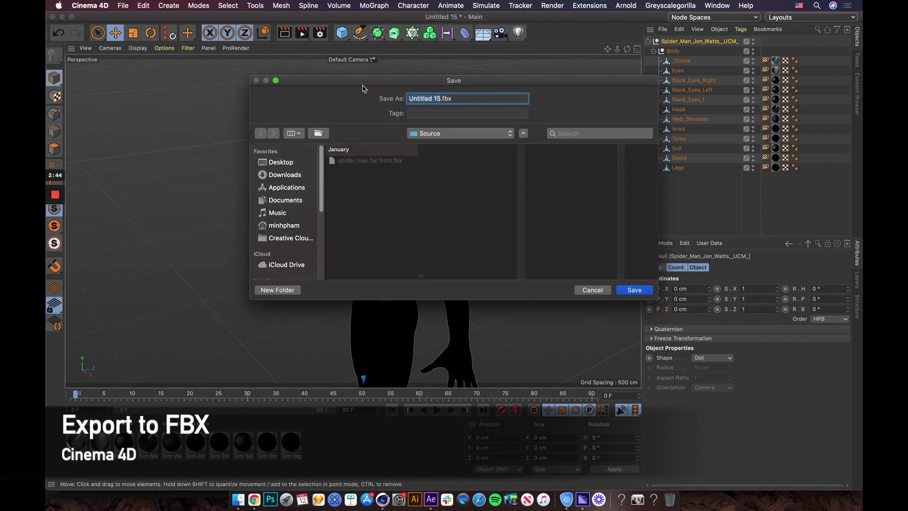
type("an_far_from")
key("Return")
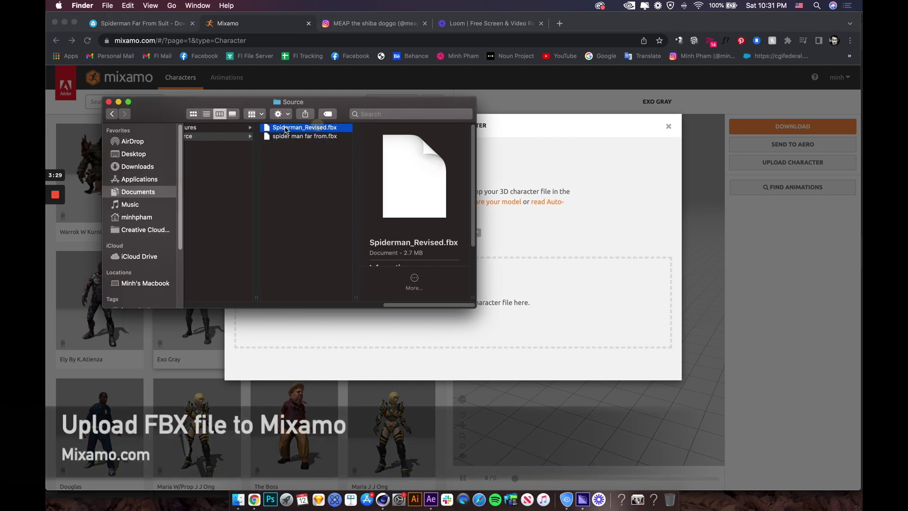
Upload Spiderman_Revised.fbx to Mixamo and confirm the auto-rig using the placed markers
left_click_drag(306, 130, 452, 251)
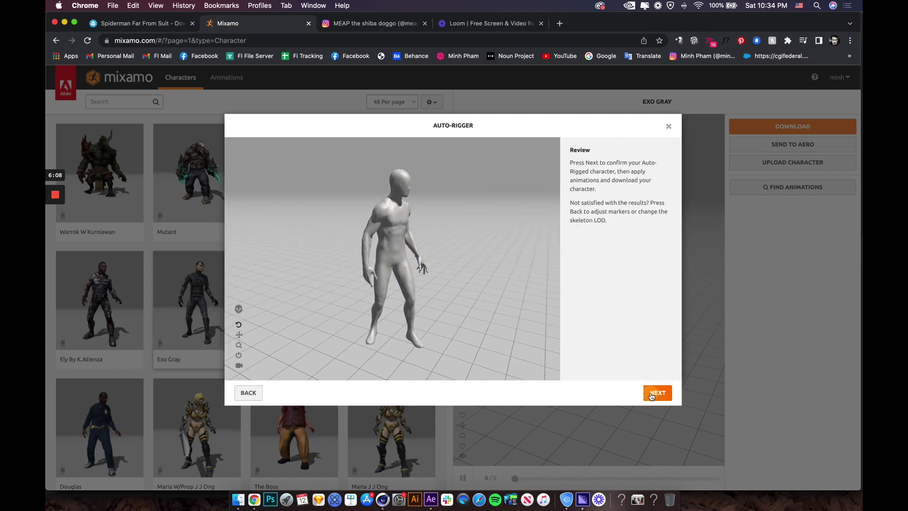
left_click(652, 396)
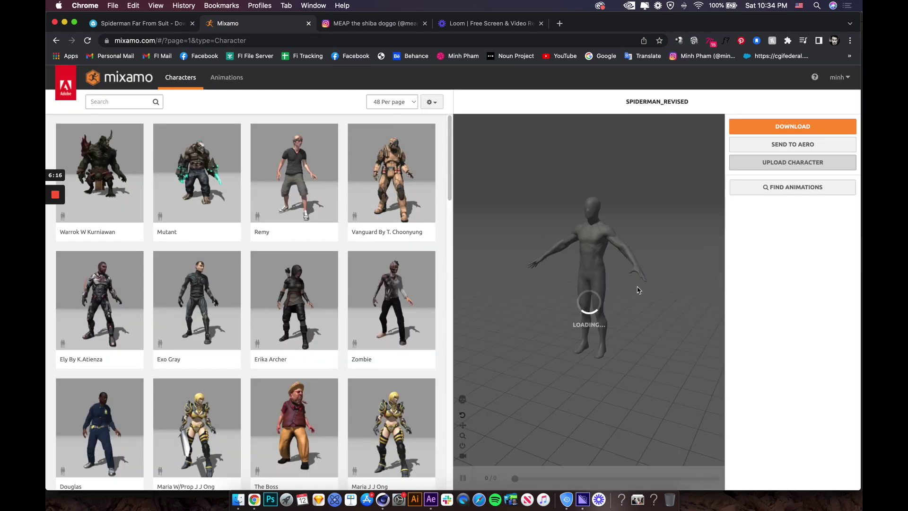
Search Mixamo animations for 'flip' and apply Flip Kick to the character
left_click(224, 81)
type("flip")
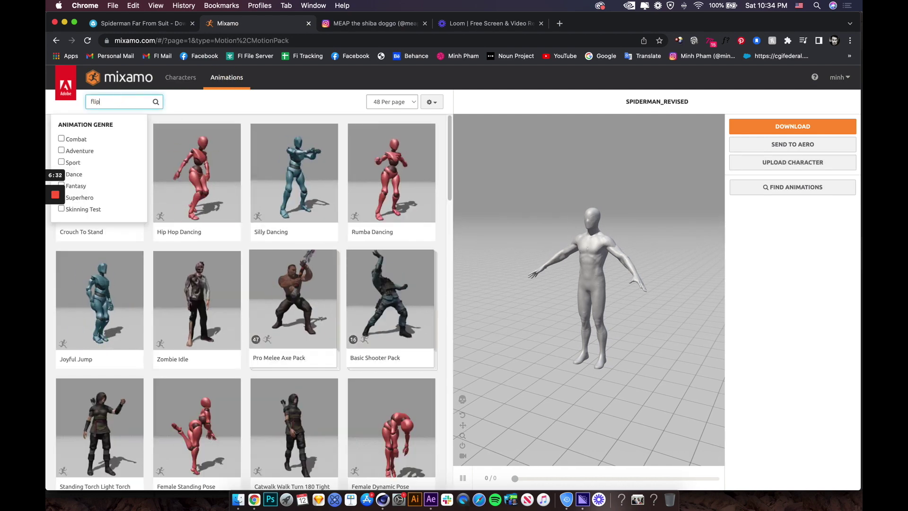
key("Return")
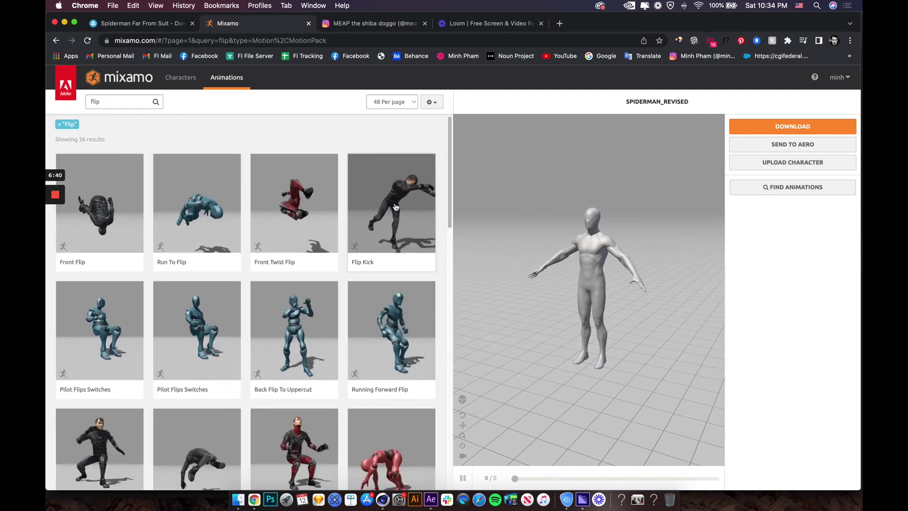
scroll(396, 207, "down", 2)
left_click(99, 411)
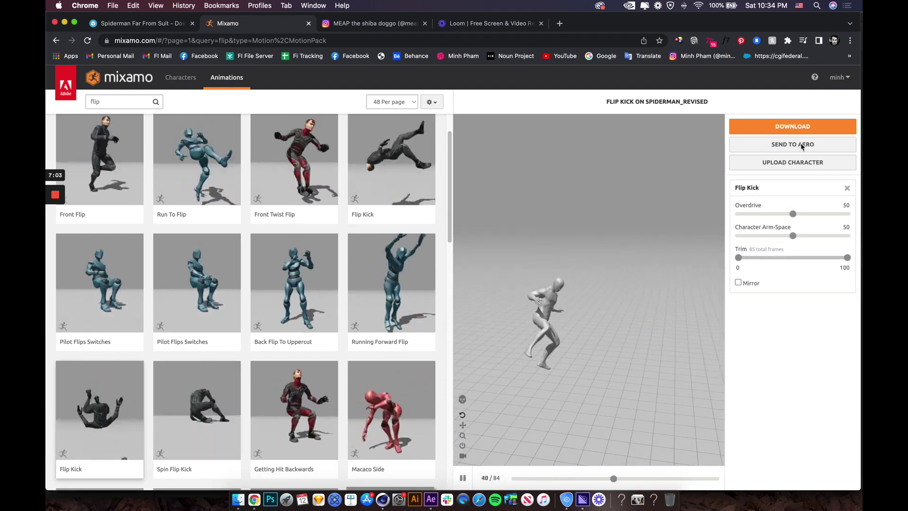
Download the Flip Kick animation as FBX with skin included
left_click(799, 127)
left_click(607, 167)
left_click(543, 164)
left_click(575, 238)
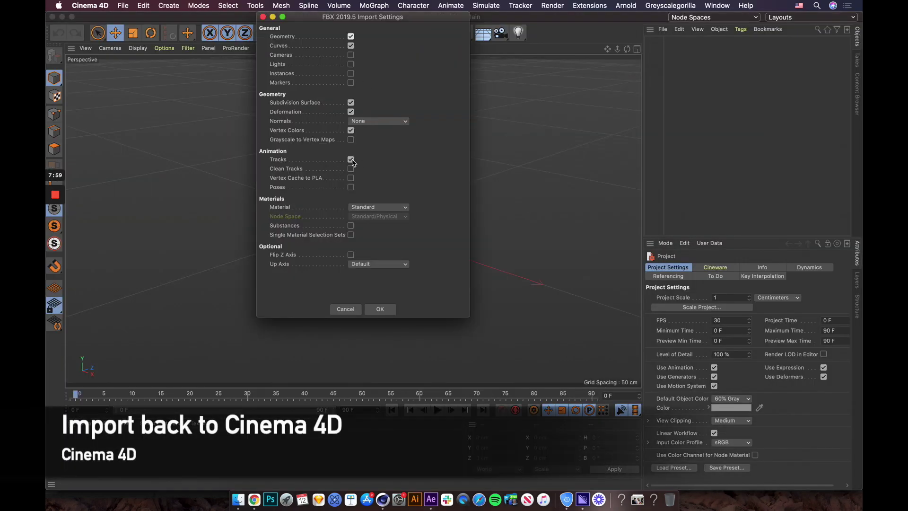
Merge the Flip Kick FBX with tracks, play it, and drag Tom Torso onto the torso
left_click(381, 310)
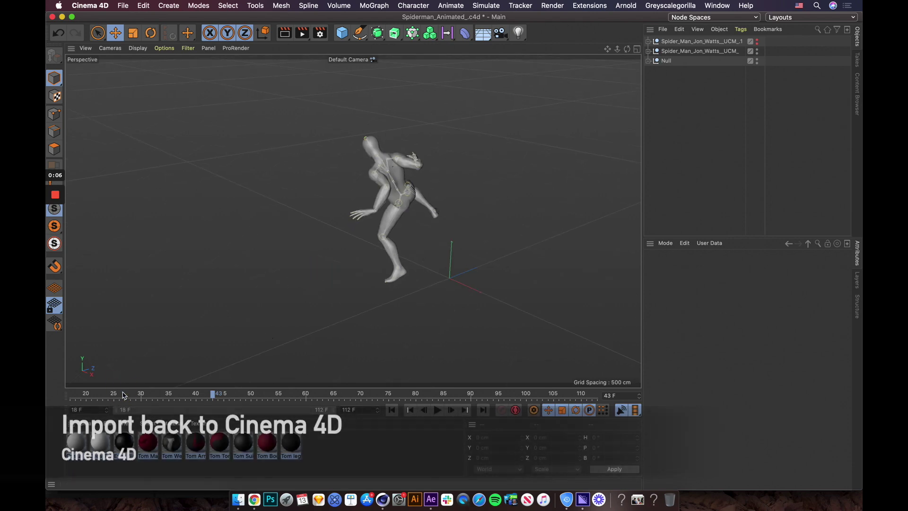
key("F8")
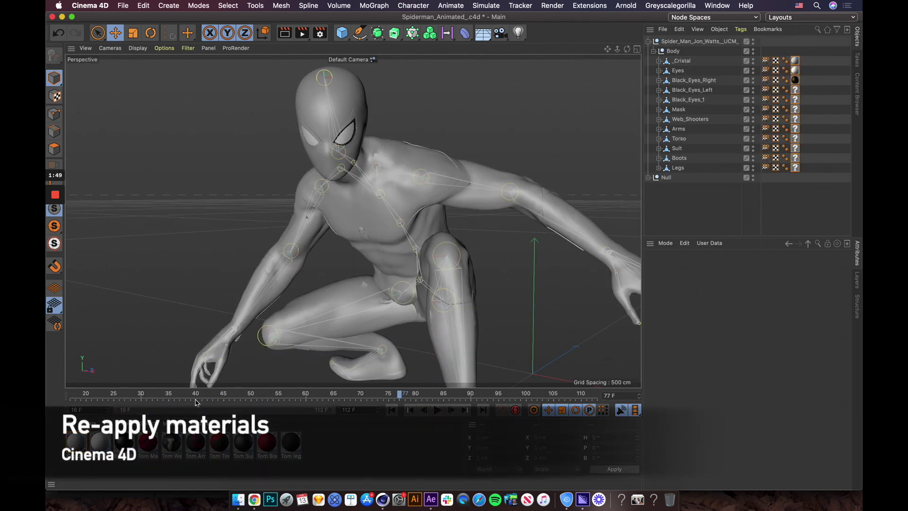
left_click_drag(802, 137, 794, 140)
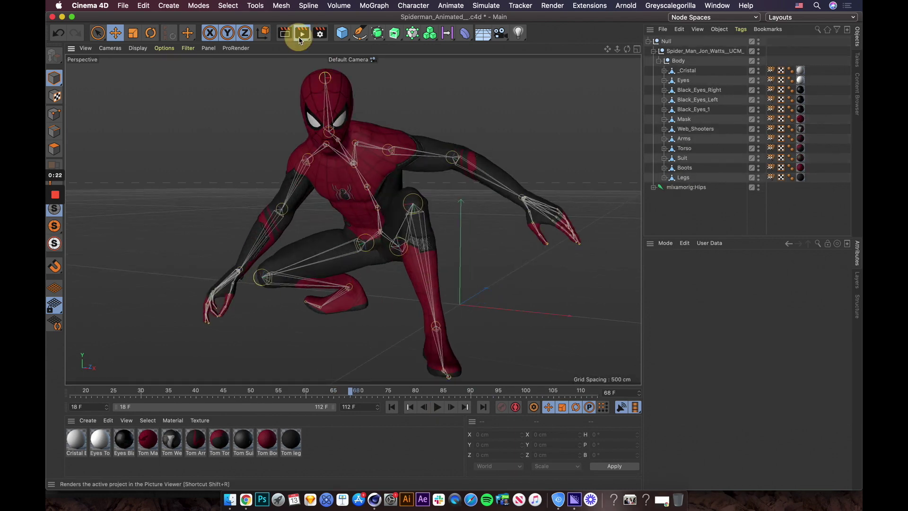
Render a test frame of the crouching Spider-Man and compare it with earlier renders
left_click(300, 39)
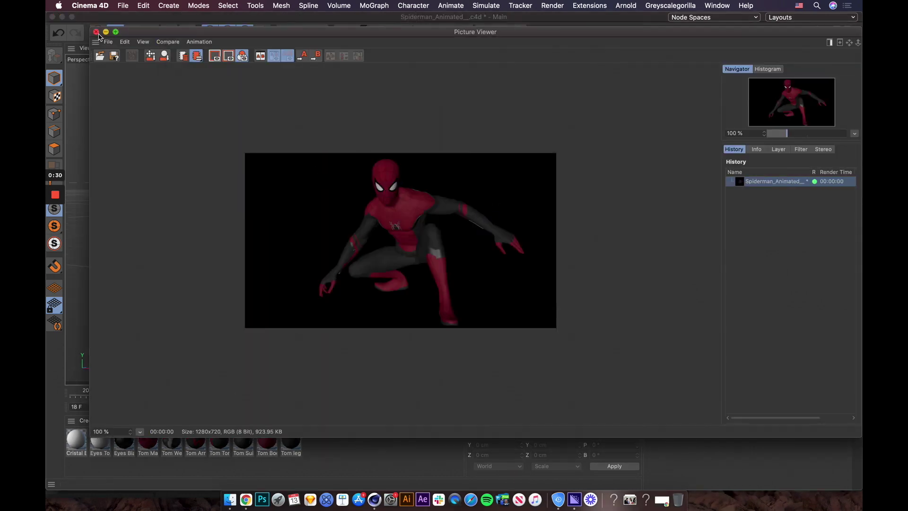
left_click(97, 32)
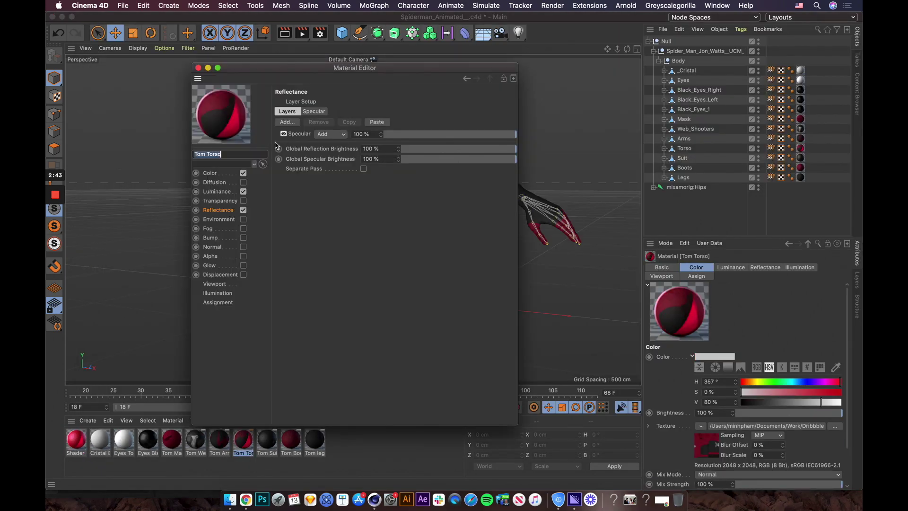
left_click(376, 96)
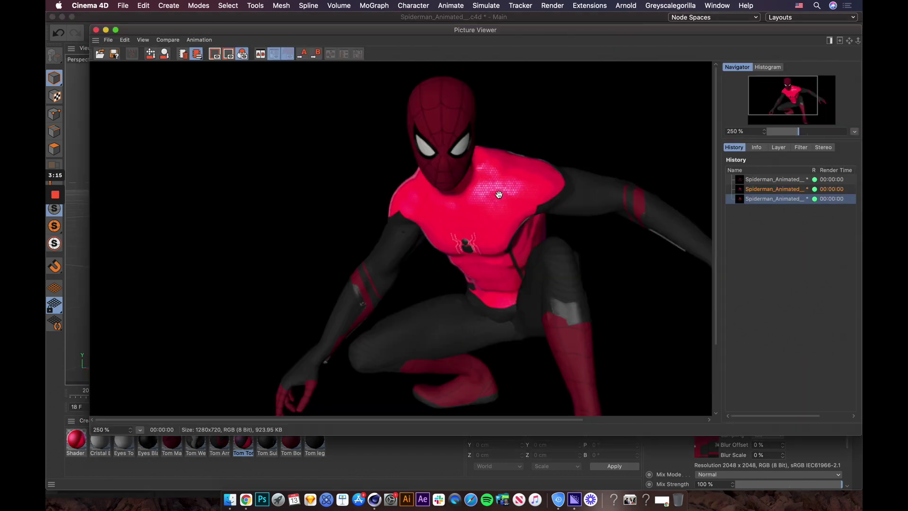
left_click(760, 201)
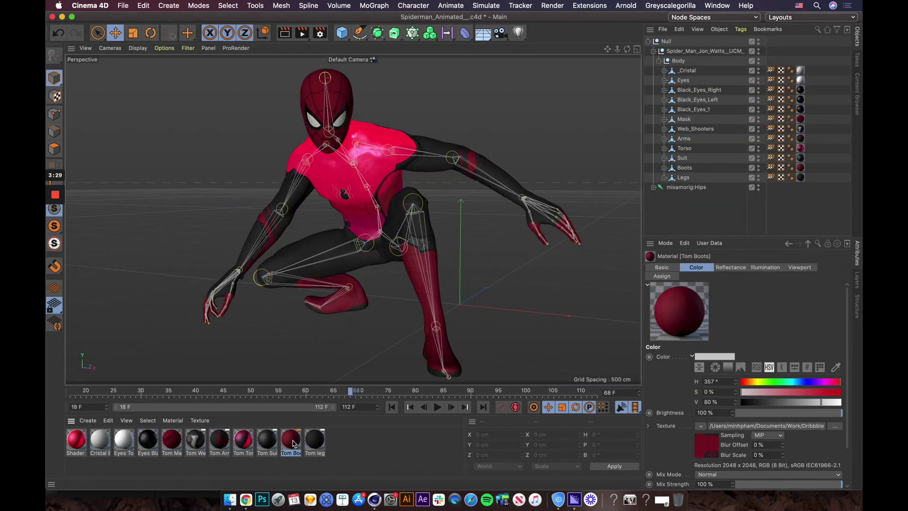
Edit the Tom Boots, Tom Mask and Tom Torso materials, adding SpiderVerse luminance
double_click(293, 444)
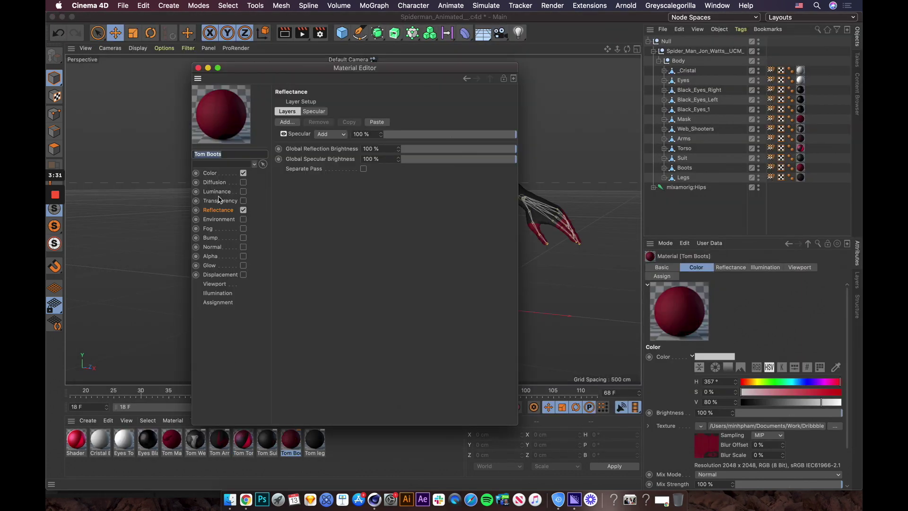
double_click(172, 440)
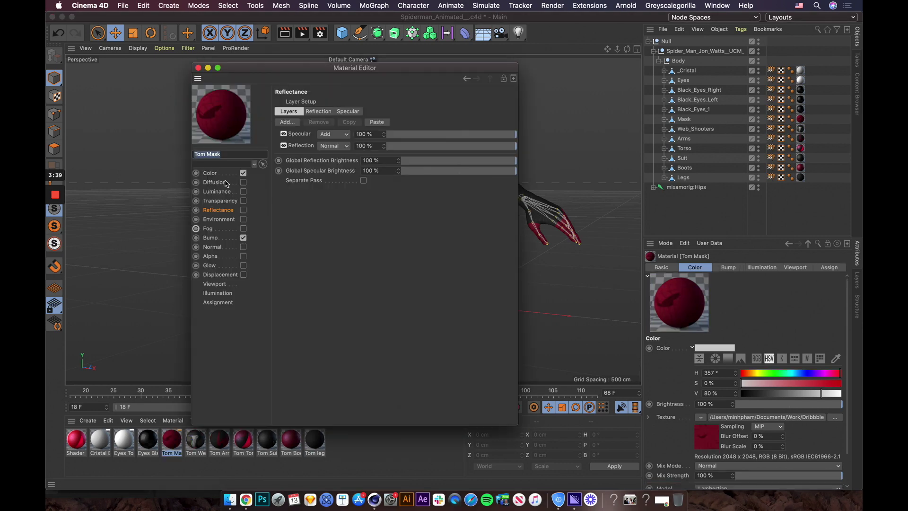
left_click(285, 146)
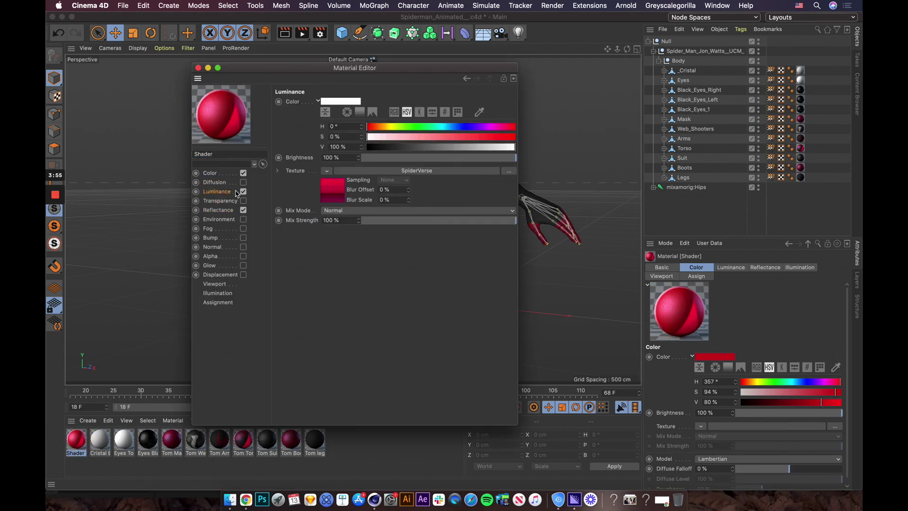
left_click(223, 196)
left_click(244, 439)
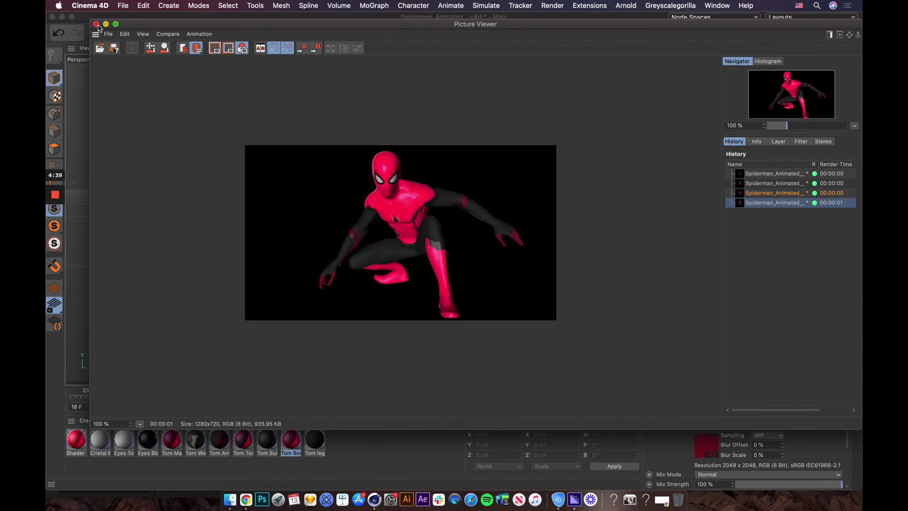
left_click(96, 24)
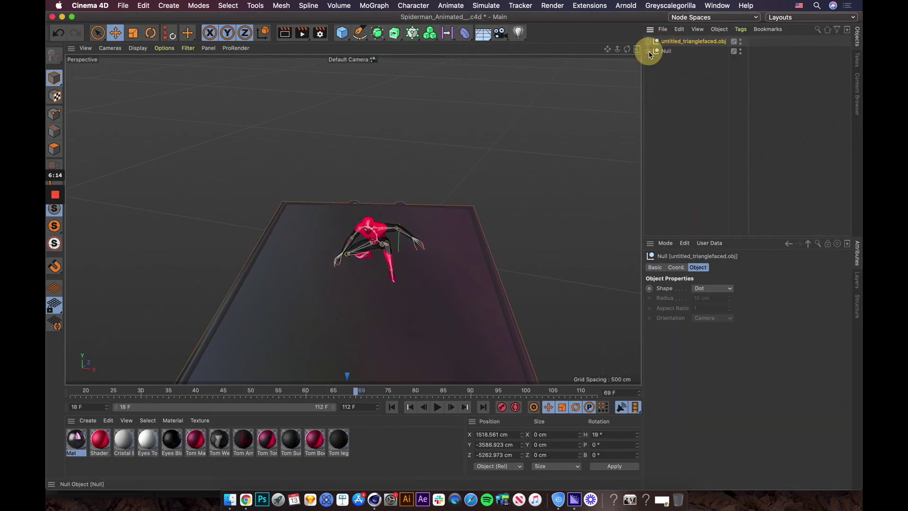
Scrub the animation and orbit to view Spider-Man on the truck side-on
left_click_drag(138, 392, 232, 396)
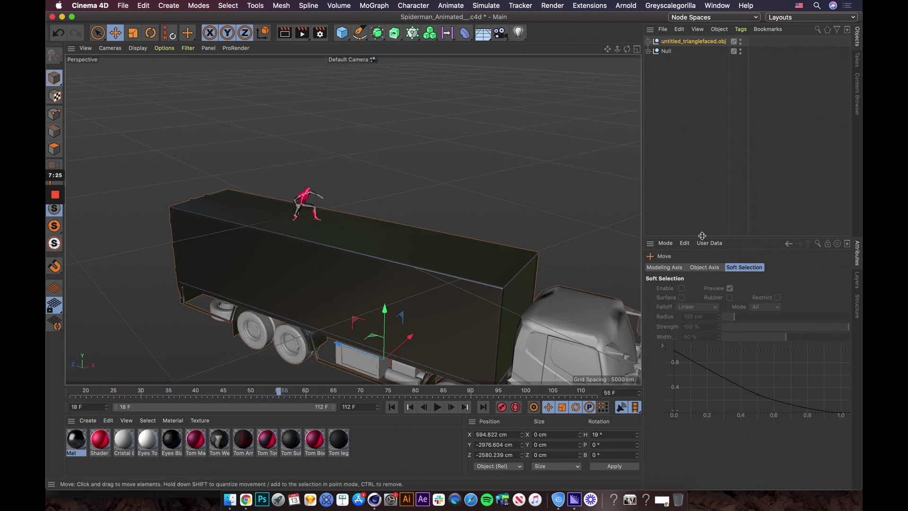
left_click_drag(402, 235, 414, 230, "alt")
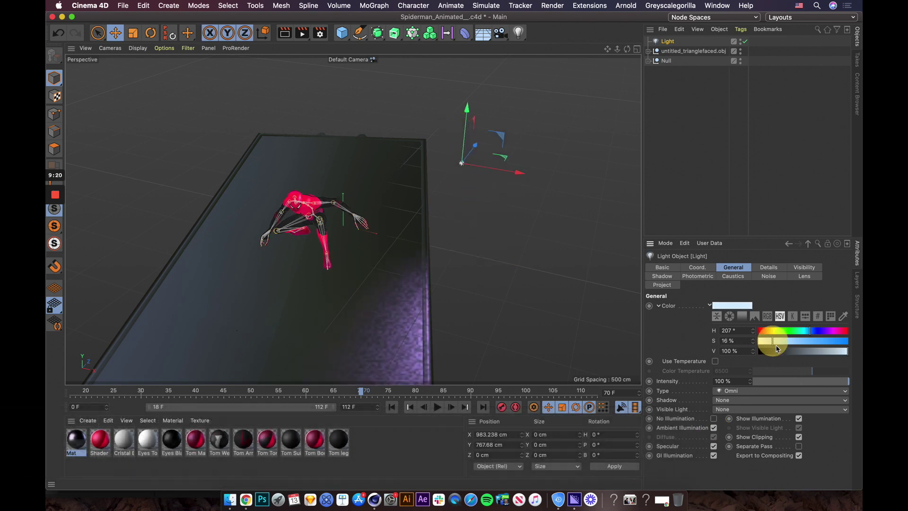
left_click(519, 32)
Add an Area light, move it left of the figure, and set its shadow type
left_click(624, 65)
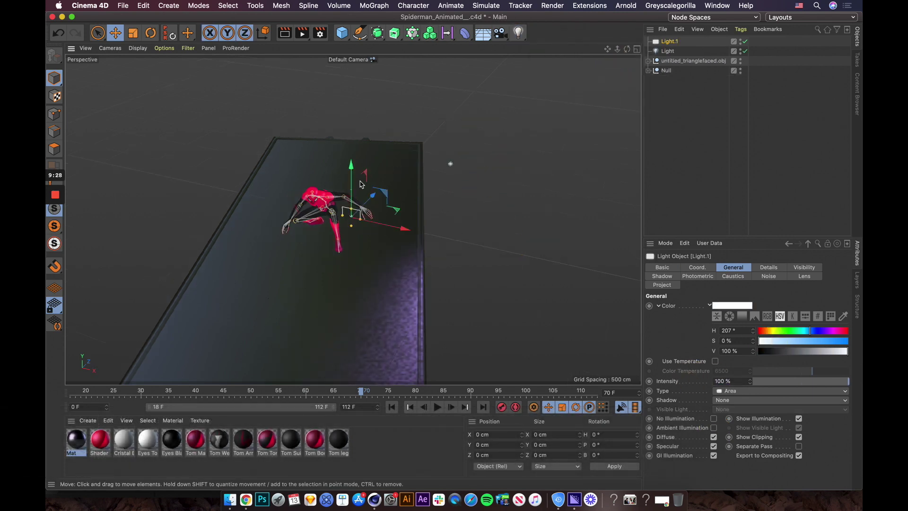
left_click_drag(386, 169, 279, 152)
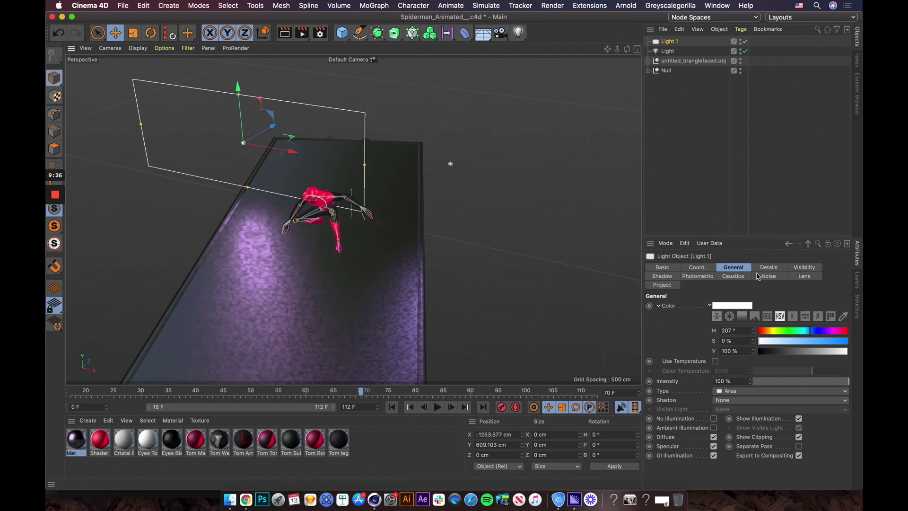
left_click(768, 268)
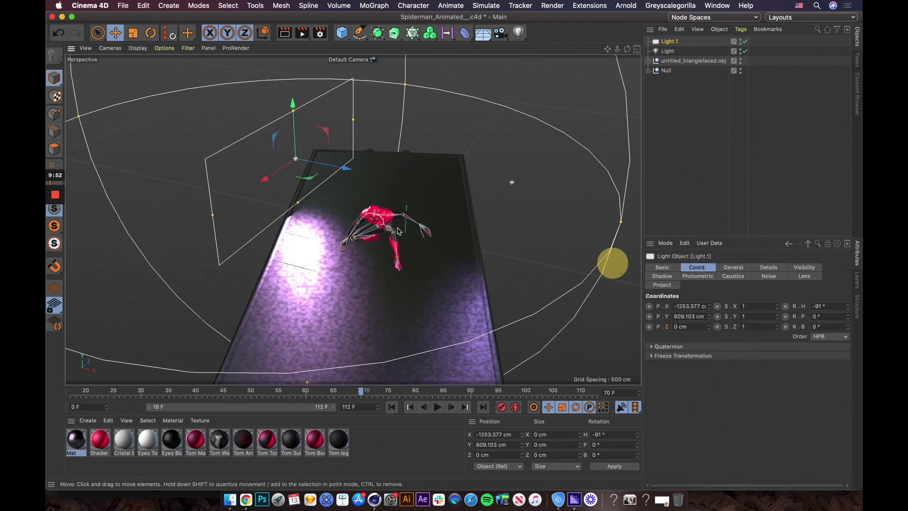
left_click(662, 276)
left_click(721, 306)
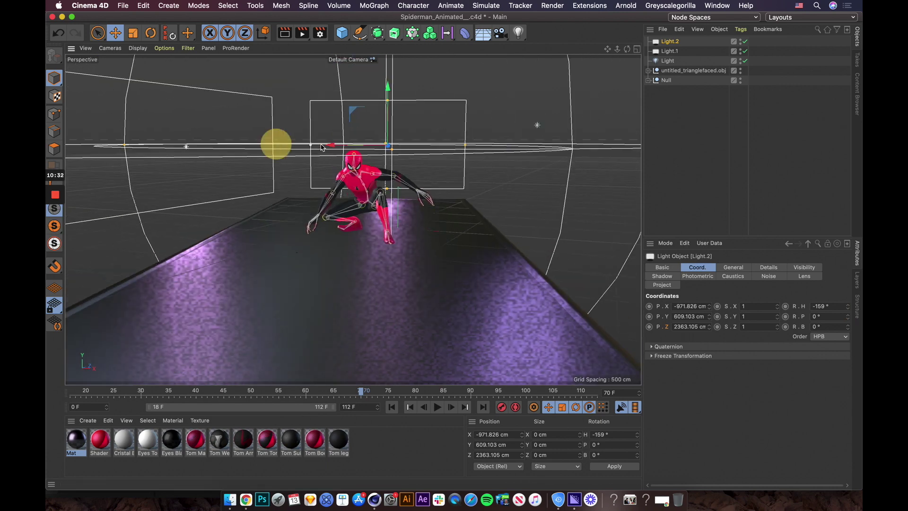
left_click_drag(321, 147, 553, 231, "alt")
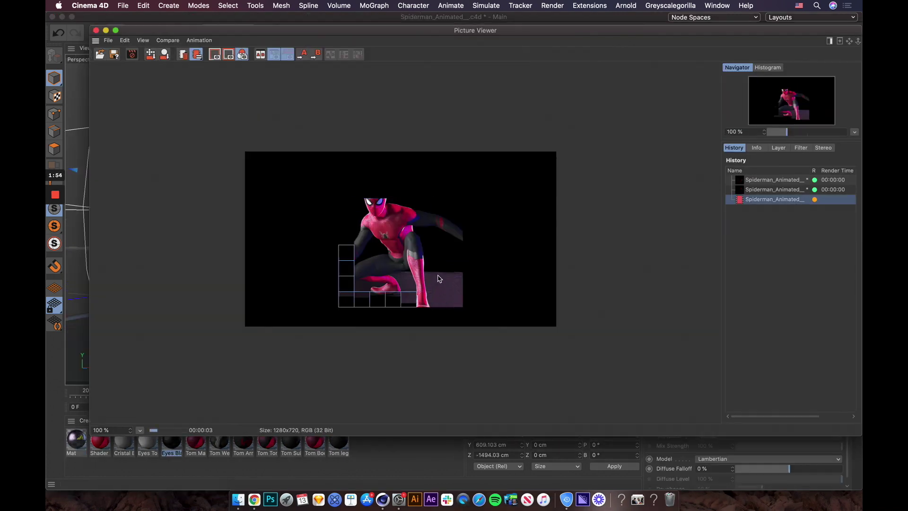
Add a Camera object framing the crouching Spider-Man
scroll(438, 279, "up", 2)
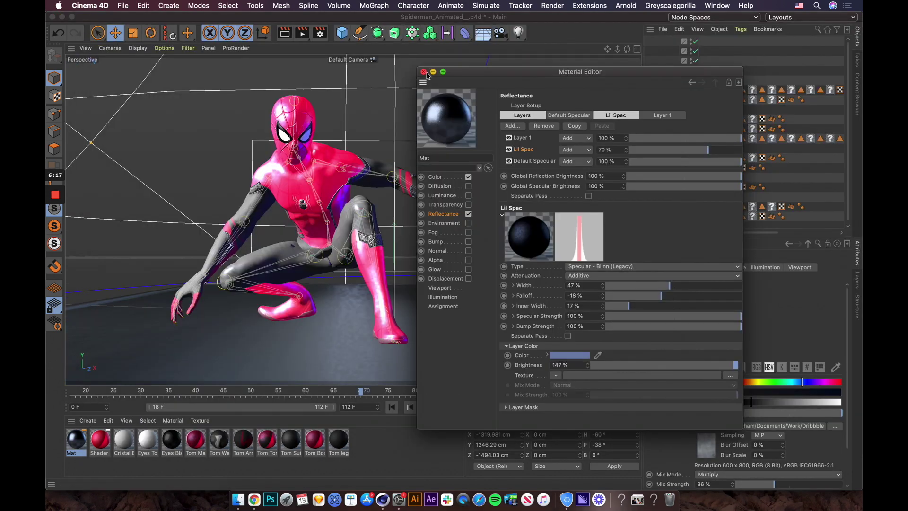
left_click(745, 42)
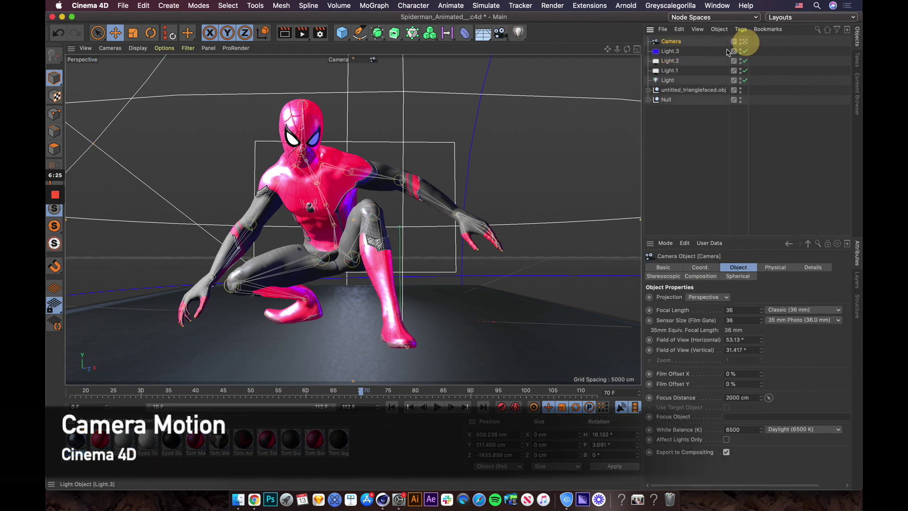
Give the camera a 25 mm lens and scrub to frame 55's crouching pose
left_click(811, 340)
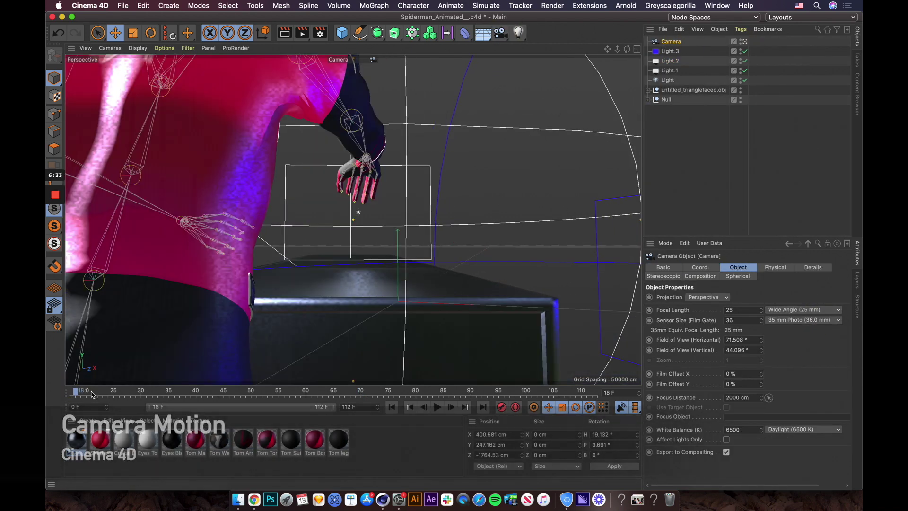
left_click(700, 267)
left_click(649, 297)
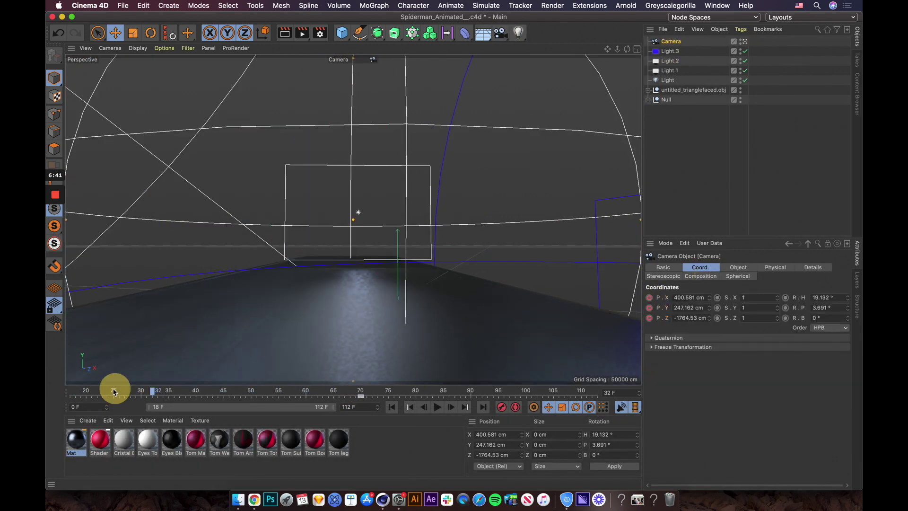
left_click_drag(115, 393, 86, 392)
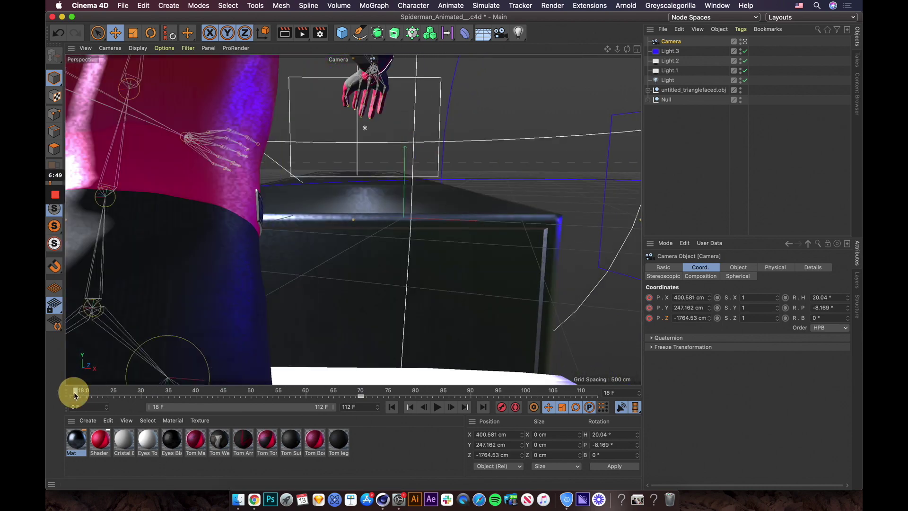
left_click(75, 391)
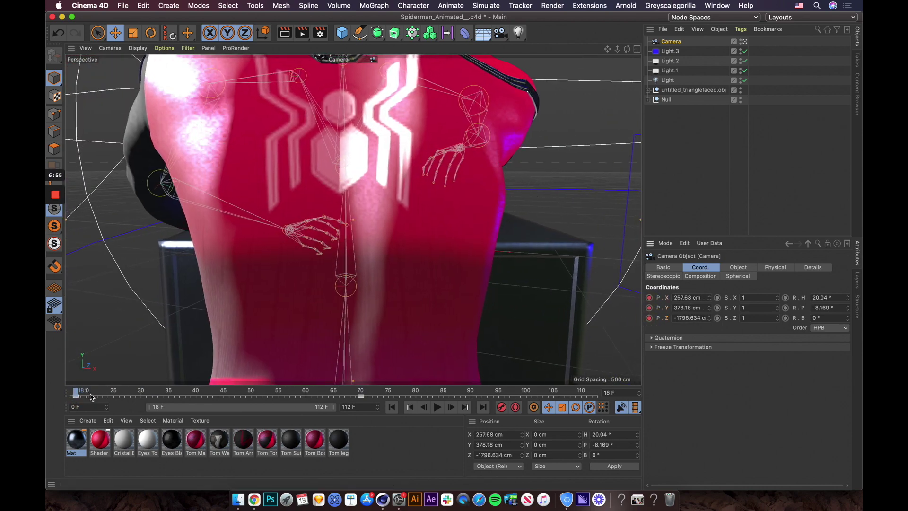
mouse_move(91, 396)
left_mouse_down()
mouse_move(304, 385)
mouse_move(324, 395)
mouse_move(279, 394)
left_mouse_up()
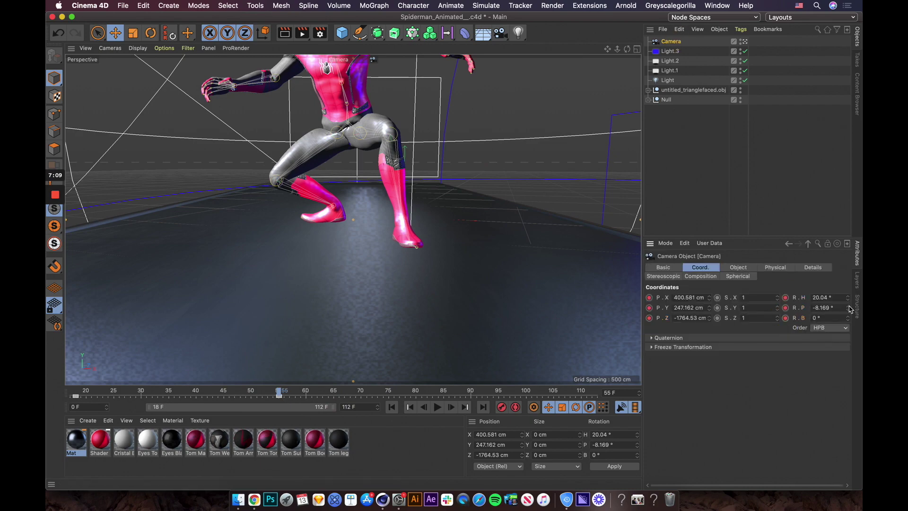
Tilt the camera pitch to about 6.8° and select its keyframes at frames 60 and 77
left_click_drag(850, 309, 845, 307)
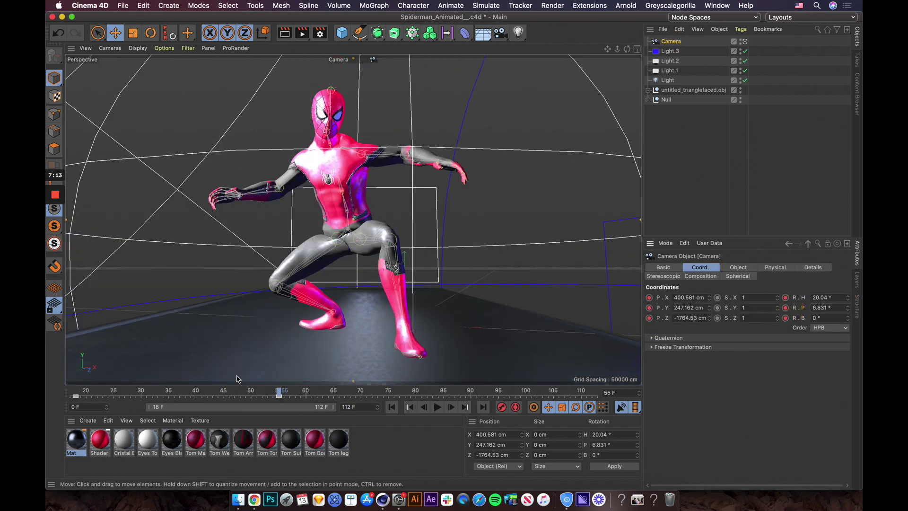
left_click_drag(122, 392, 174, 391)
left_click(848, 310)
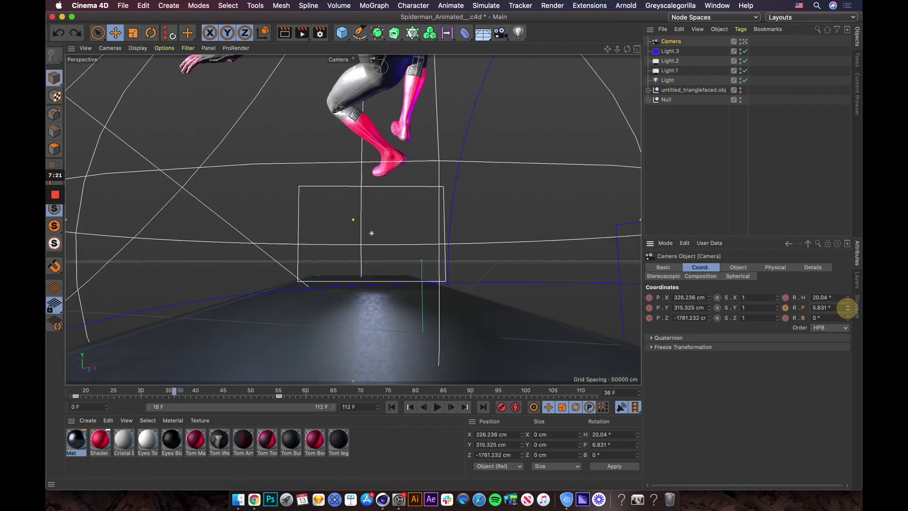
mouse_move(174, 391)
left_mouse_down()
mouse_move(136, 389)
mouse_move(317, 391)
left_mouse_up()
left_click(306, 395)
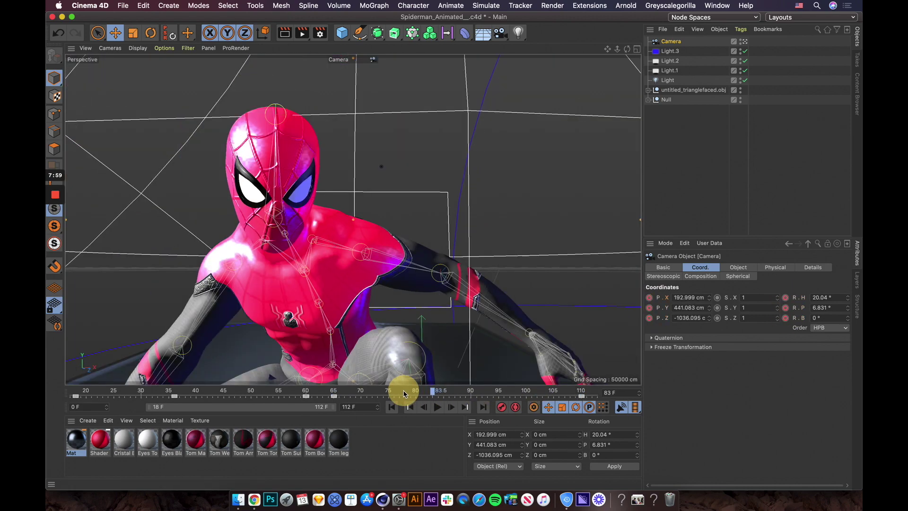
left_click(401, 395)
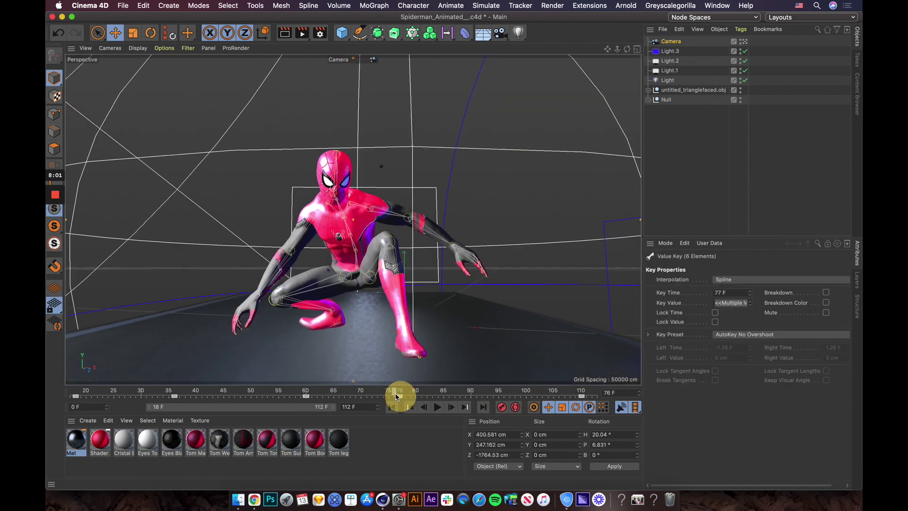
Orbit the view and play back the animation to check the camera framing
left_click_drag(551, 396, 592, 395)
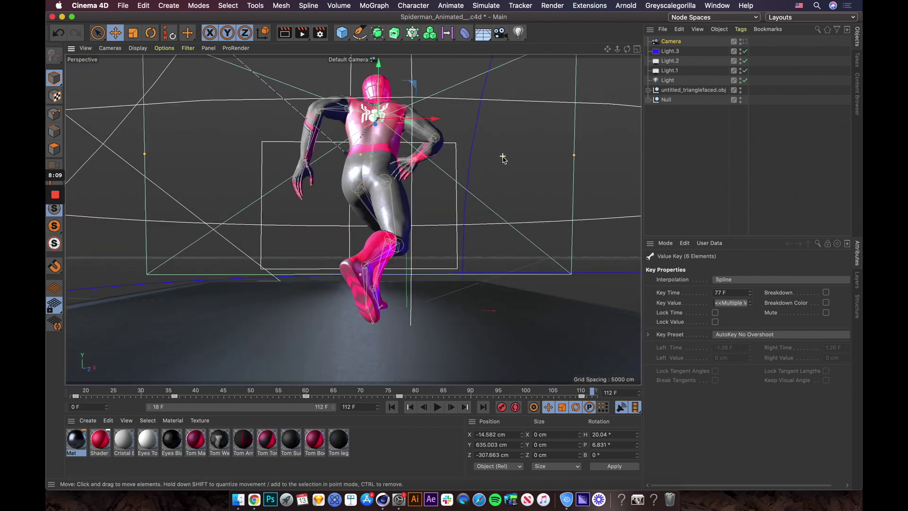
left_click_drag(331, 284, 266, 357, "alt")
left_click_drag(80, 392, 169, 392)
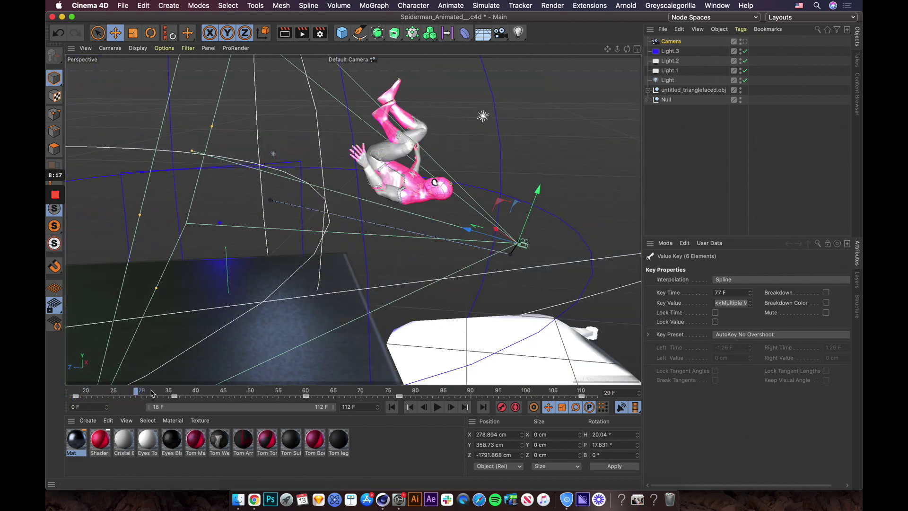
left_click(648, 98)
key("F8")
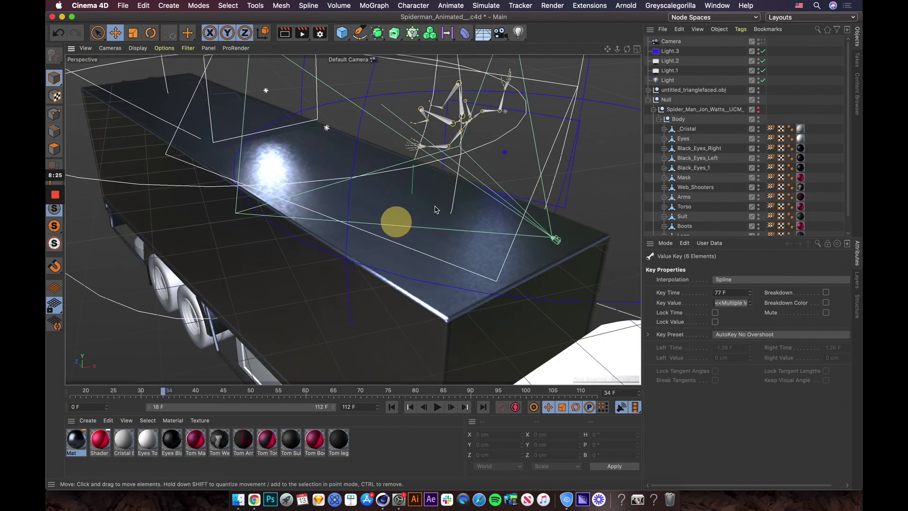
left_click_drag(290, 197, 355, 229, "alt")
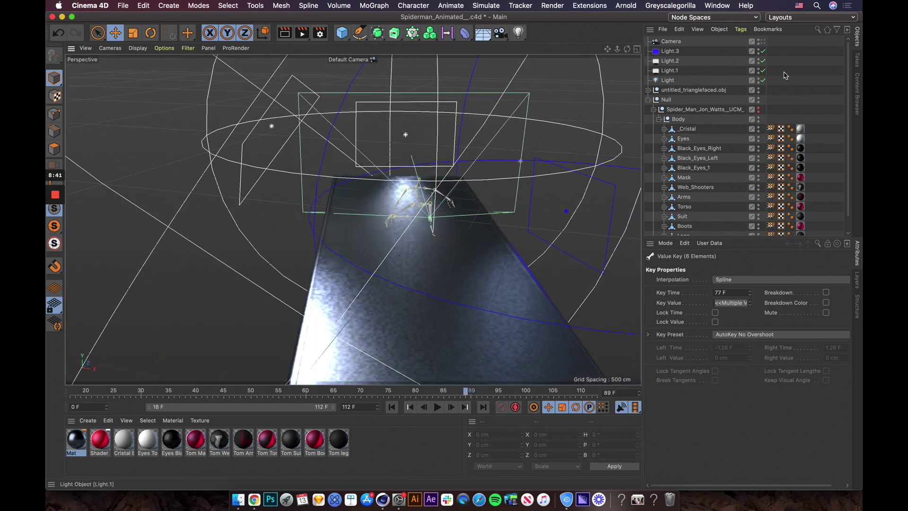
left_click(324, 32)
Enable Ambient Occlusion and frame saving for the 1280 x 720, 0–80 F render
left_click(330, 130)
left_click(330, 69)
left_click(353, 60)
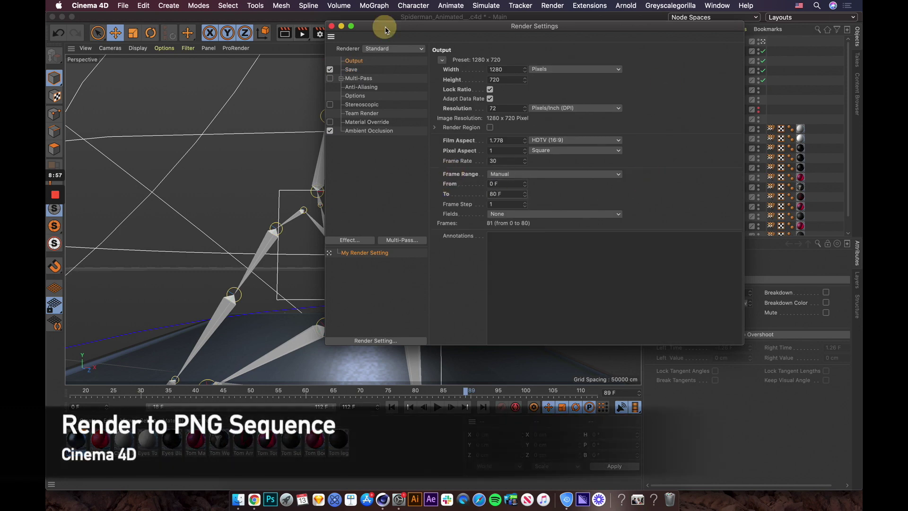
left_click_drag(386, 30, 339, 64)
left_click(309, 104)
Save frames to a new Sequence folder inside RENDER and render the PNG sequence
left_click(674, 112)
left_click(278, 290)
type("Sequence")
key("Return")
left_click(634, 289)
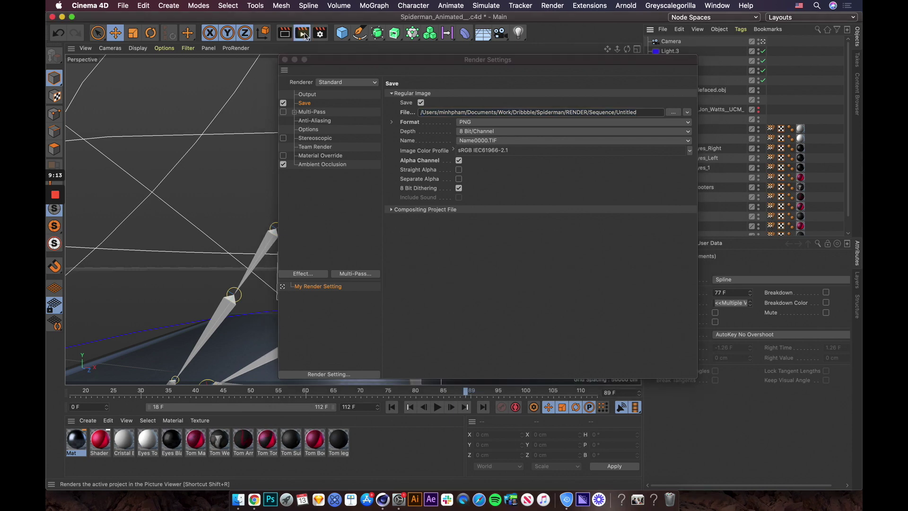
key("shift+r")
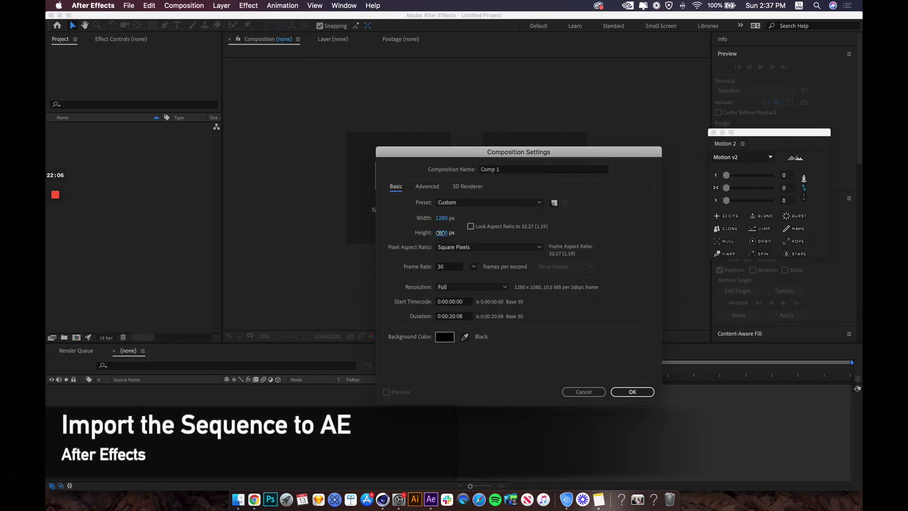
Create Comp 1 and place the imported Untitled[0018-0110].png sequence in it
key("Return")
left_click(129, 5)
left_click(262, 130)
left_click(479, 86)
double_click(479, 85)
left_click_drag(95, 136, 213, 444)
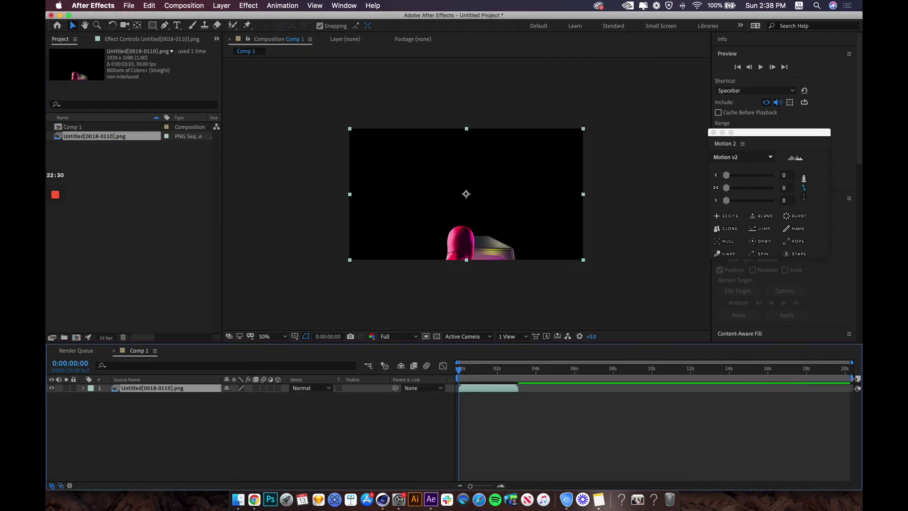
Trim Comp 1 to the work area and view it at 100%
left_click(184, 5)
left_click(199, 54)
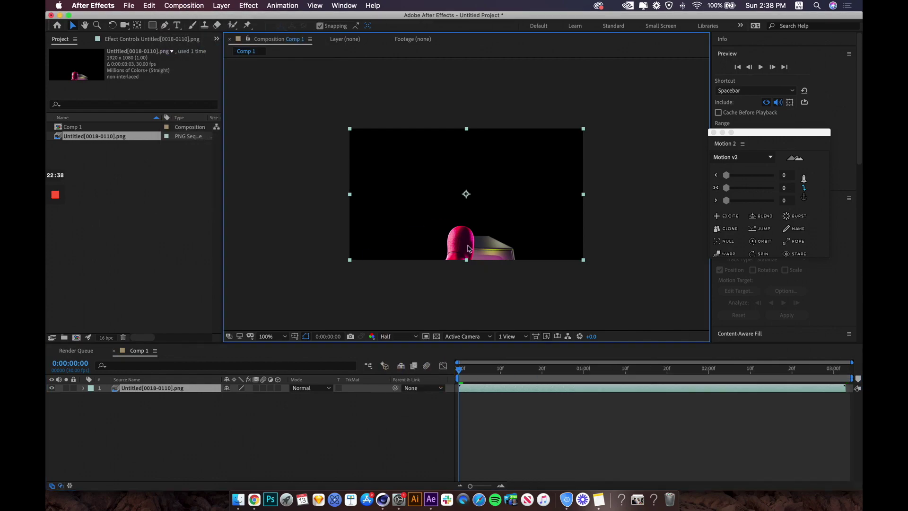
key("period")
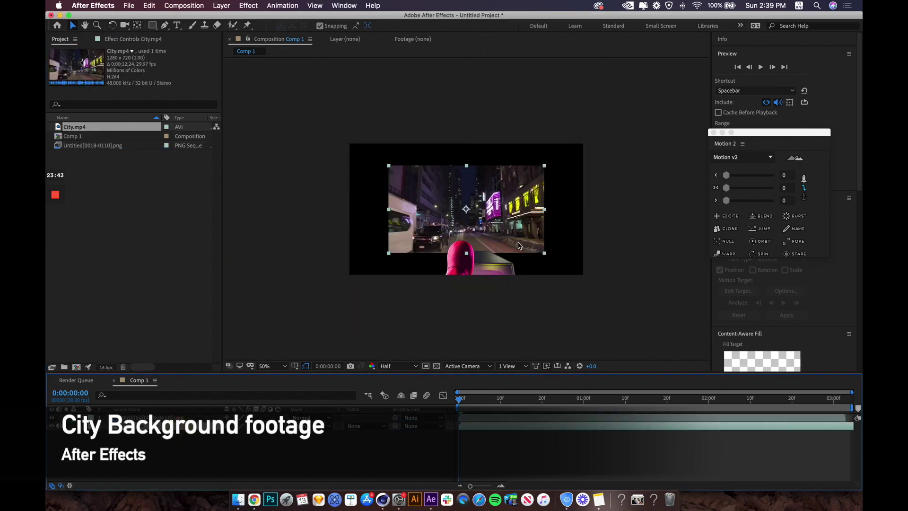
Scale City.mp4 to fill the frame and lower its Cartoon edge Softness to 41
left_click_drag(580, 280, 590, 282)
left_click_drag(486, 397, 567, 409)
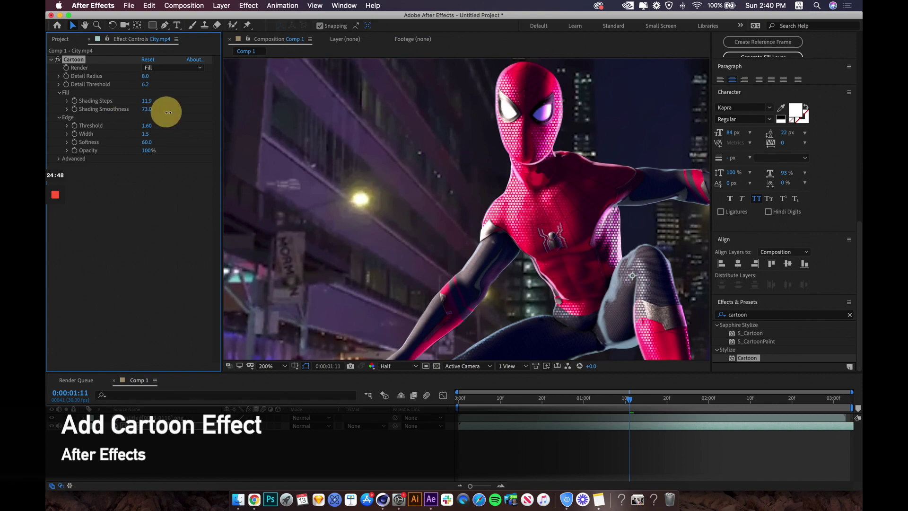
left_click_drag(147, 142, 150, 149)
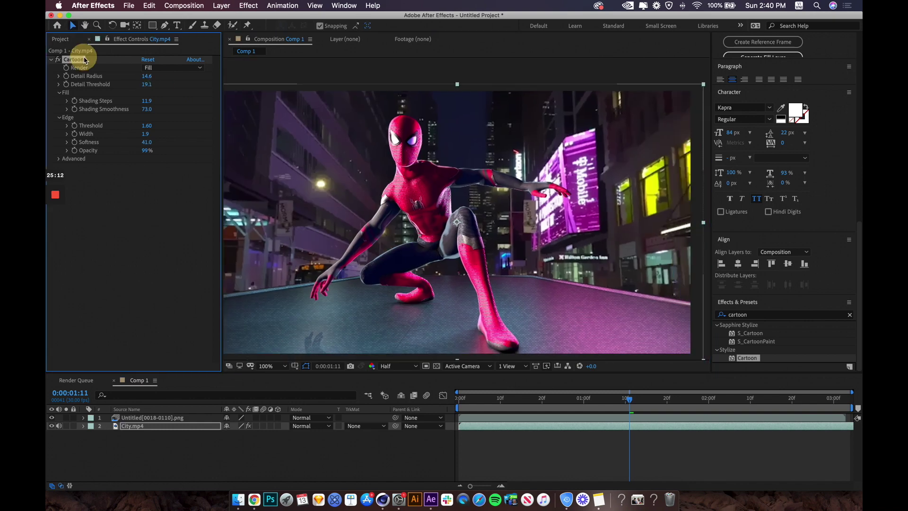
left_click(248, 6)
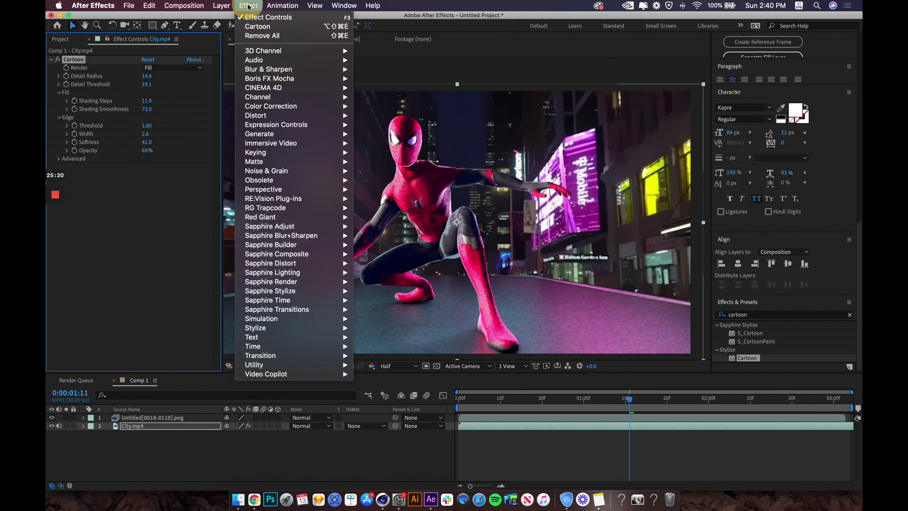
Give City.mp4 a Zoom Radial Blur and Hue/Saturation with Master Saturation 24
left_click(386, 174)
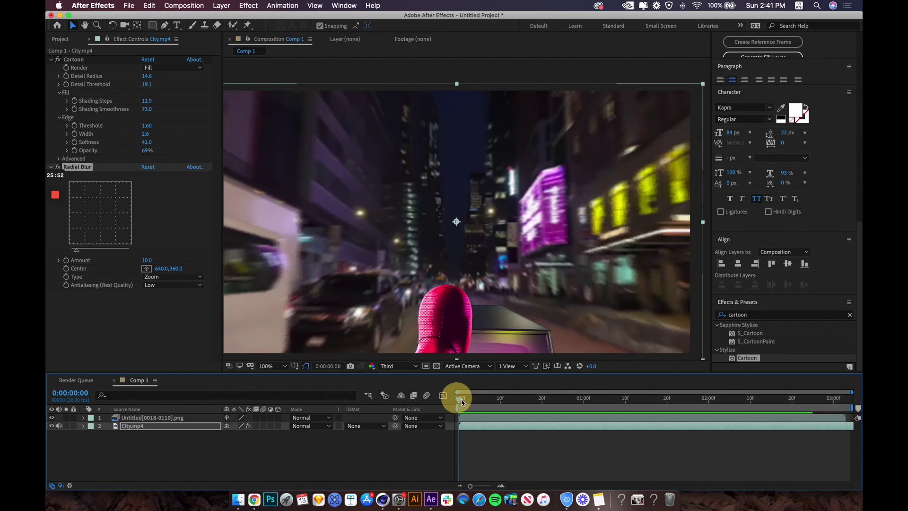
left_click(248, 5)
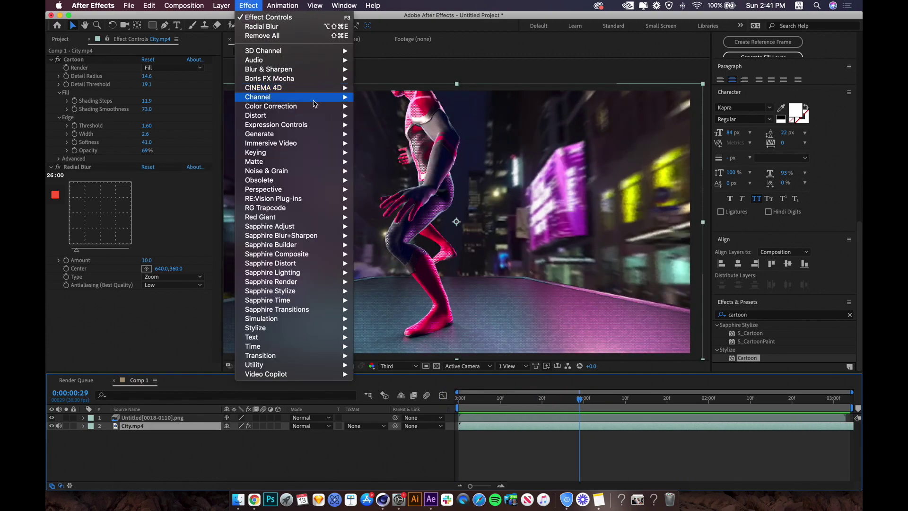
left_click(397, 308)
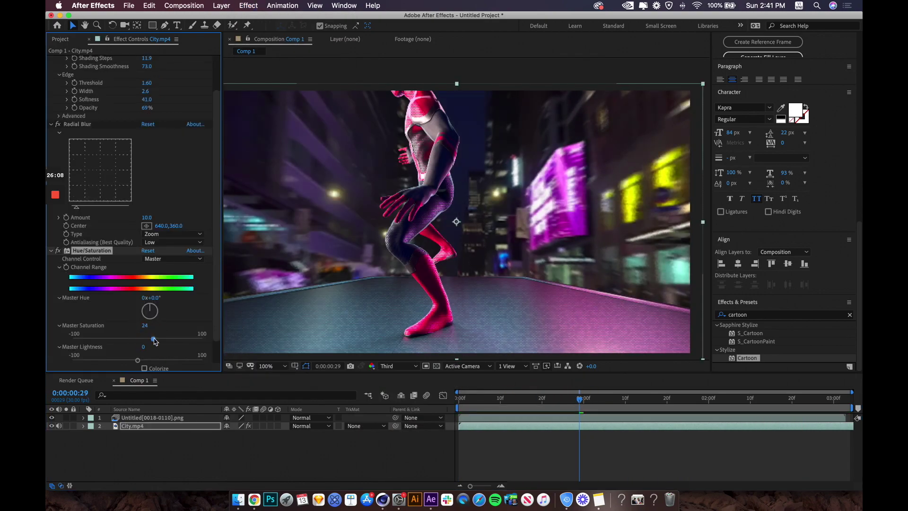
left_click(152, 417)
left_click(248, 5)
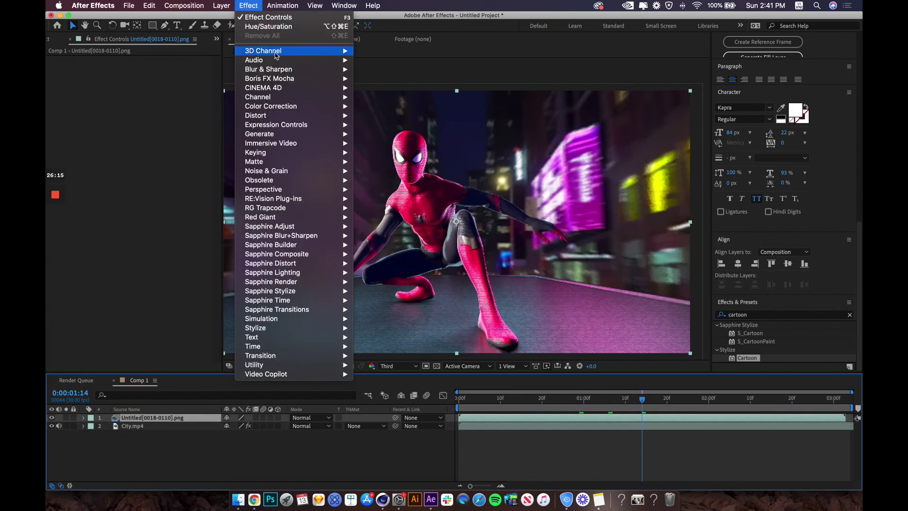
Apply a Zoom-type Radial Blur to the Spider-Man PNG layer
left_click(378, 199)
left_click(172, 169)
left_click(159, 185)
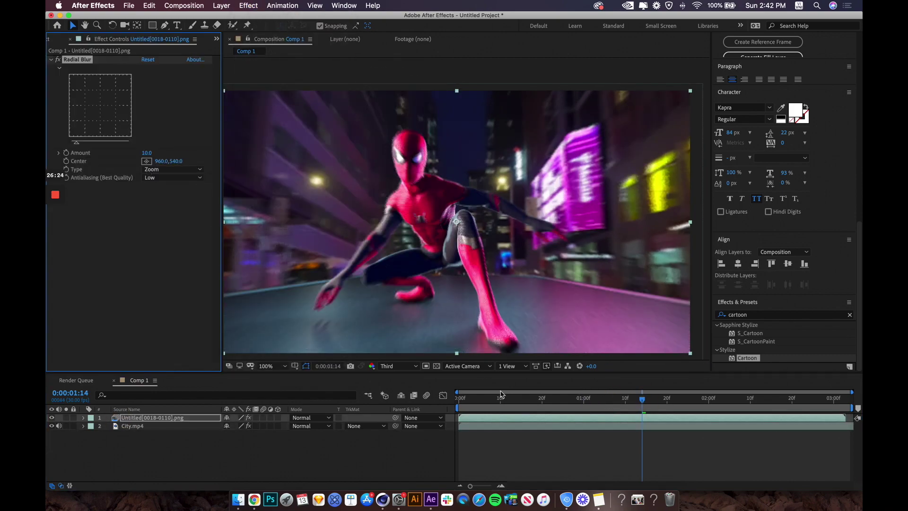
left_click_drag(501, 393, 575, 399)
left_click(83, 417)
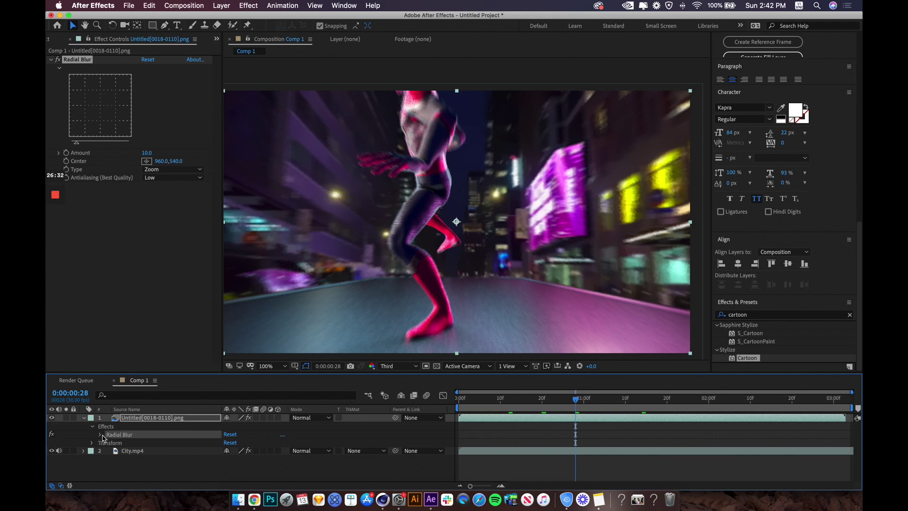
Keyframe the Radial Blur Amount at 0:19 and 1:00, going from 10 to 0
left_click_drag(576, 442, 583, 442)
left_click(539, 444)
left_click_drag(530, 400, 449, 408)
left_click(458, 400)
key("k")
left_click(227, 442)
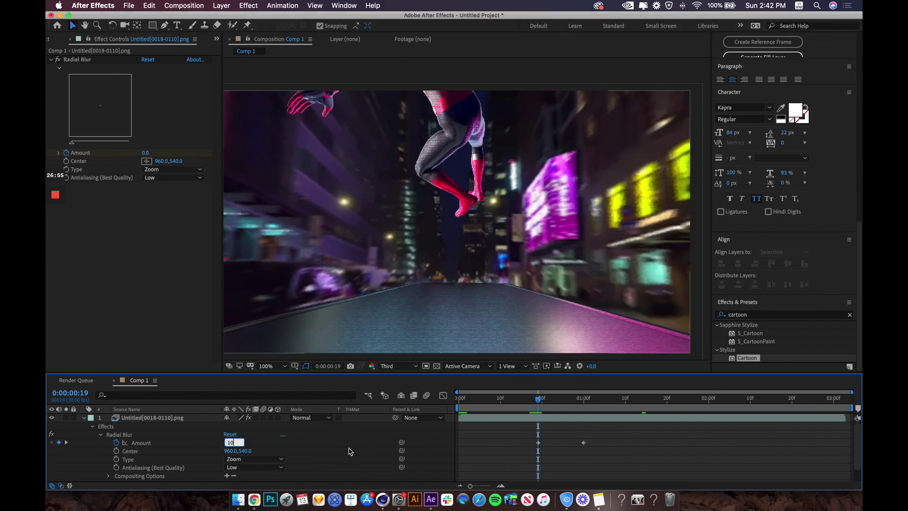
key("k")
left_click(229, 442)
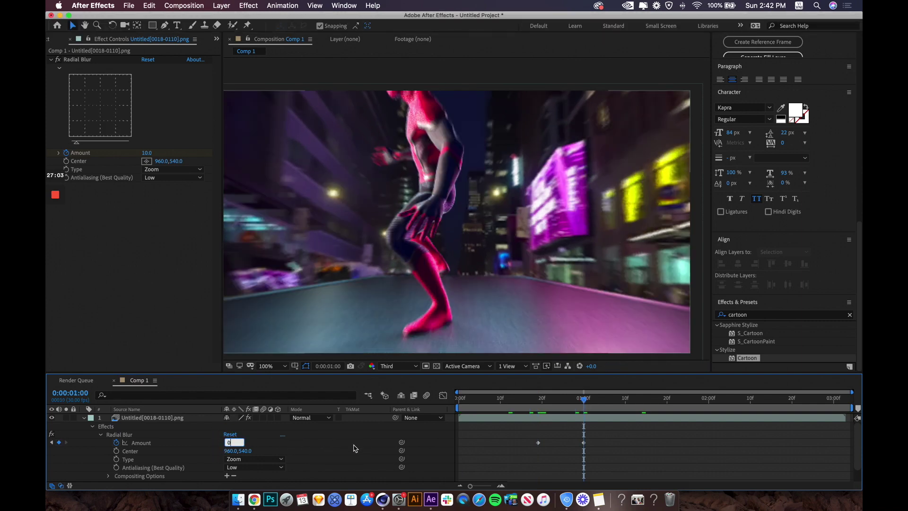
left_click(583, 442)
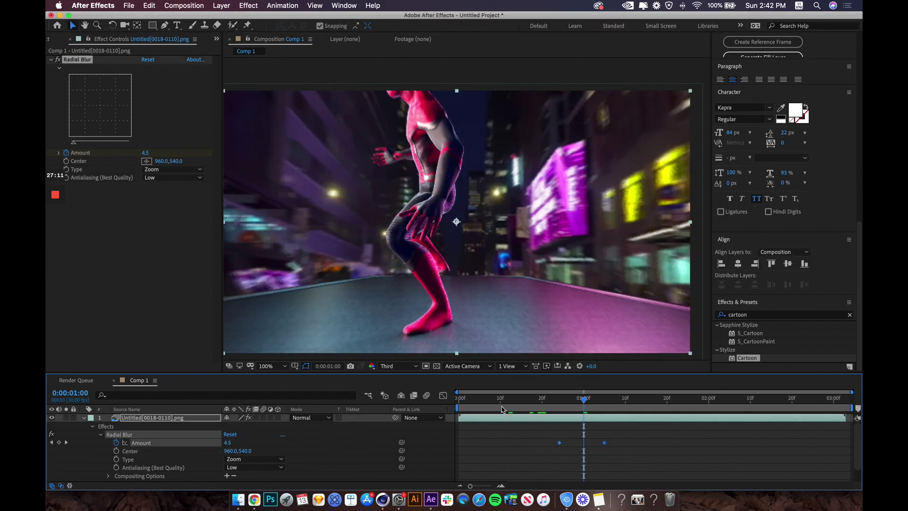
Preview the composition at Third resolution
left_click(401, 369)
left_click(626, 461)
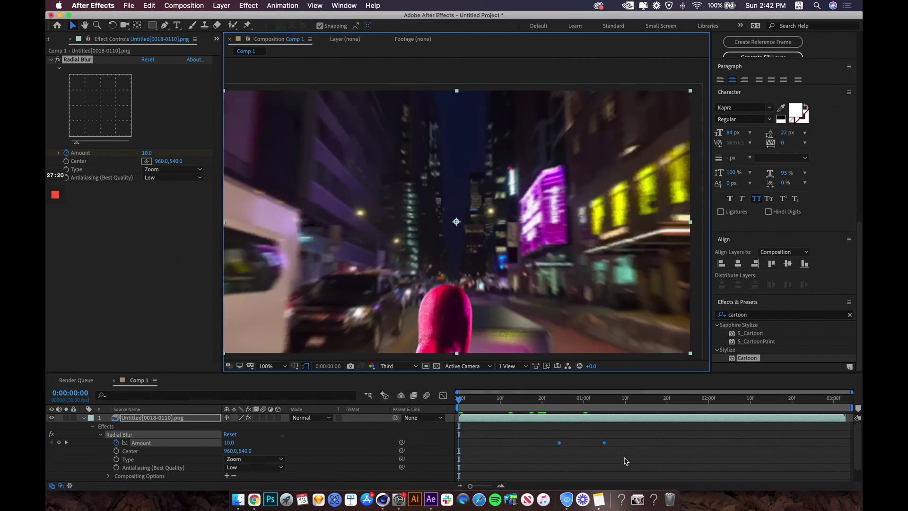
key("space")
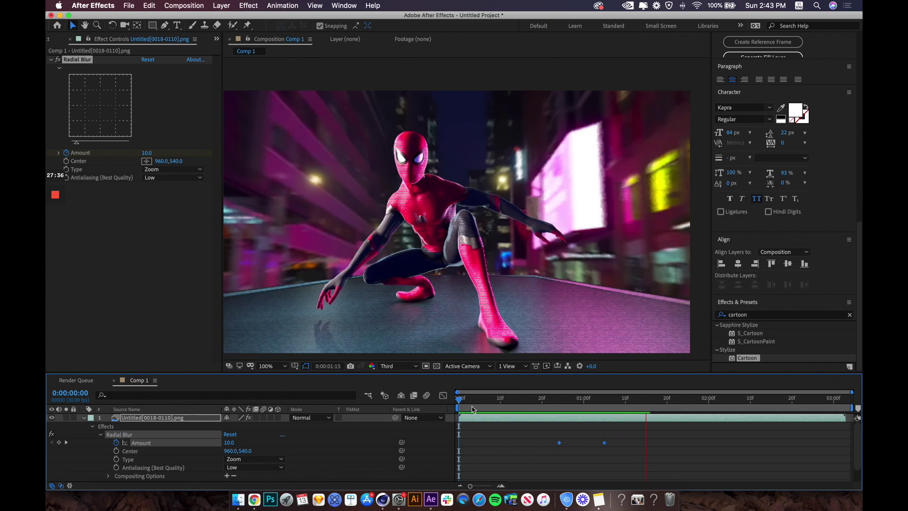
key("comma")
key("comma")
key("period")
left_click(480, 397)
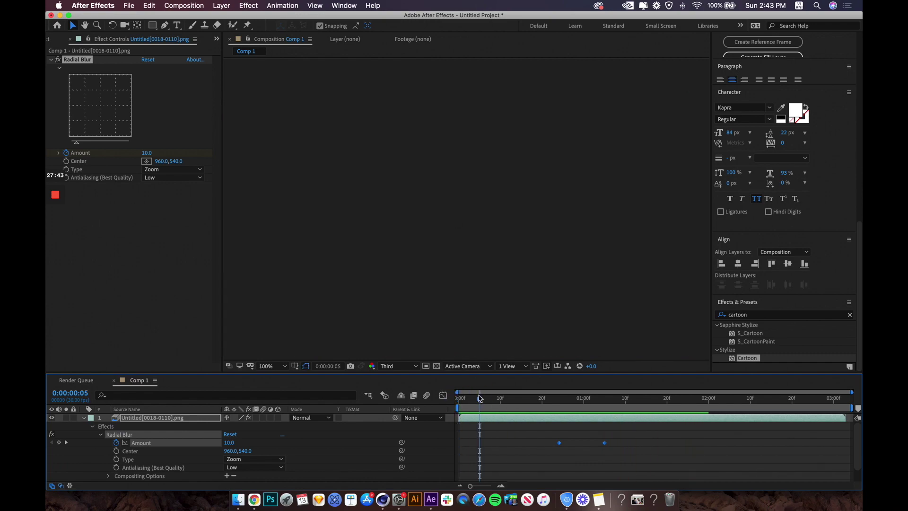